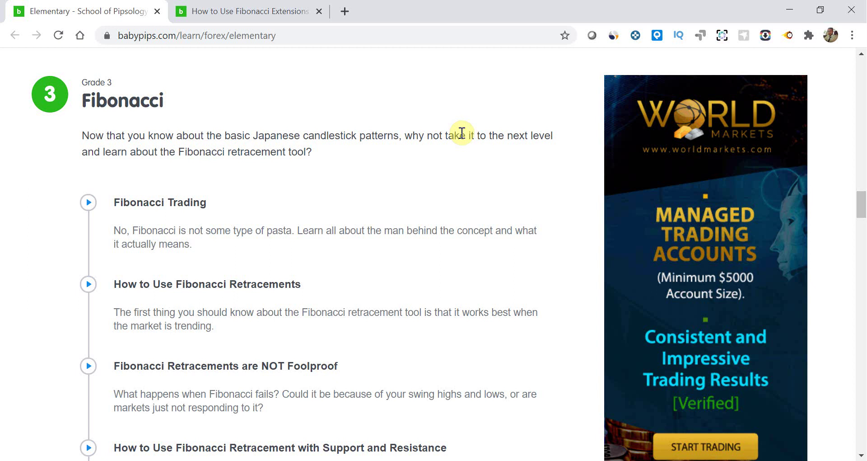
Scroll the Elementary course lesson list down to 'How to Use Fibonacci Extensions to Know When to Take Profit'
scroll(403, 294, "down", 3)
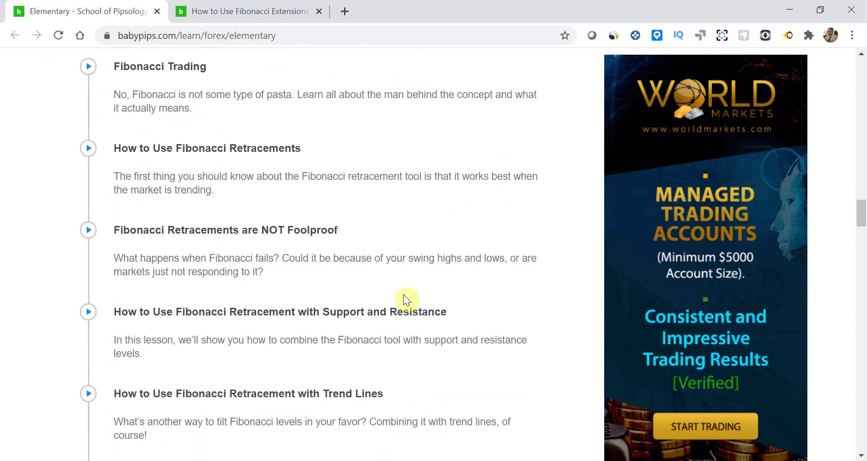
scroll(403, 294, "down", 1)
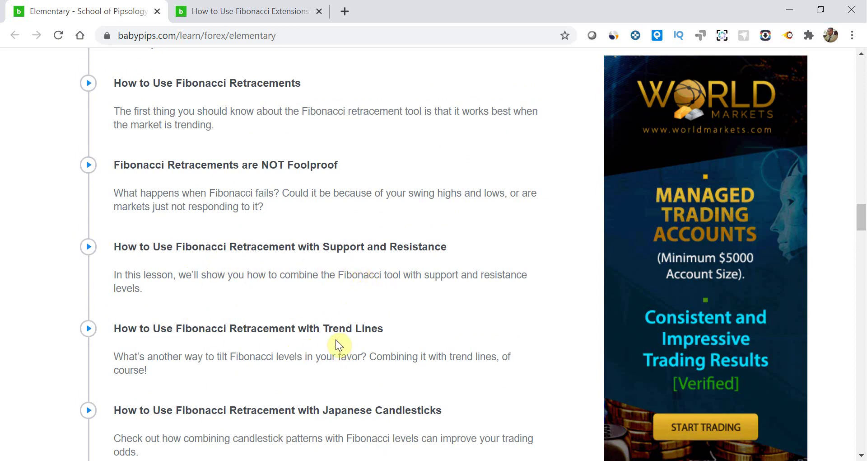
scroll(335, 343, "down", 2)
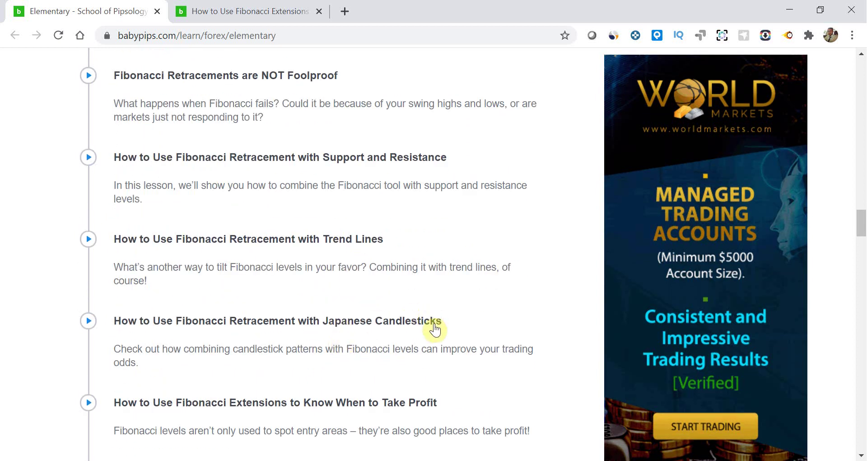
scroll(449, 365, "down", 1)
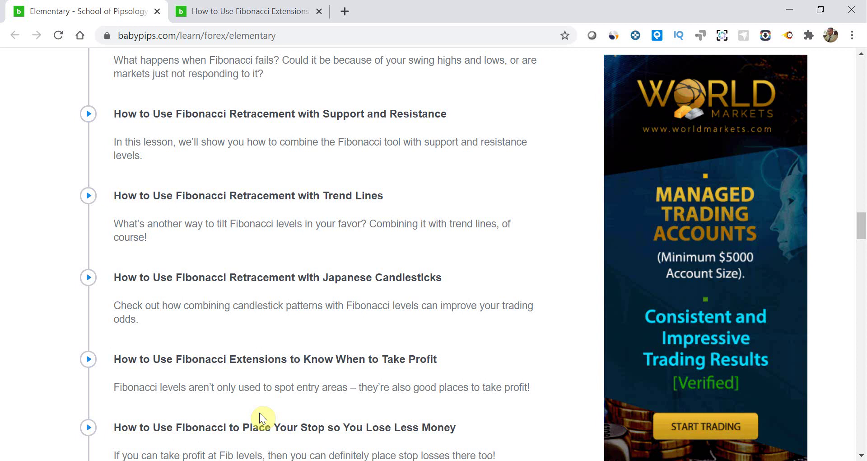
Switch to the Fibonacci Extensions lesson tab and read down to the USD/CHF example chart and recap
left_click(221, 7)
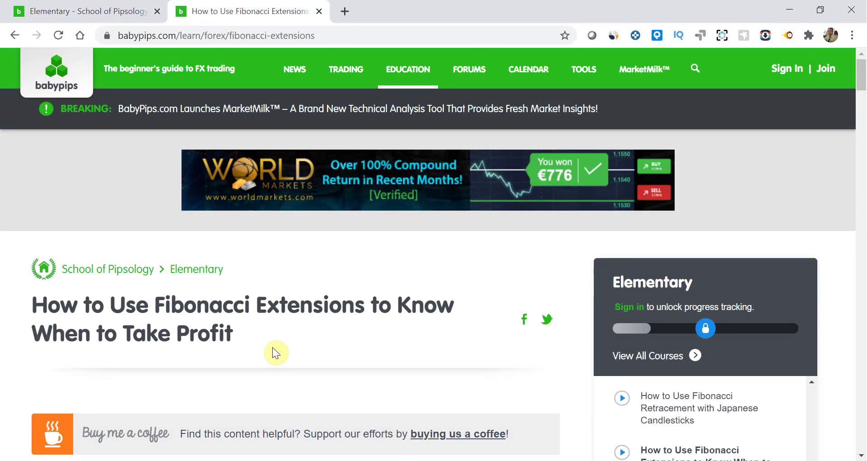
scroll(288, 344, "down", 3)
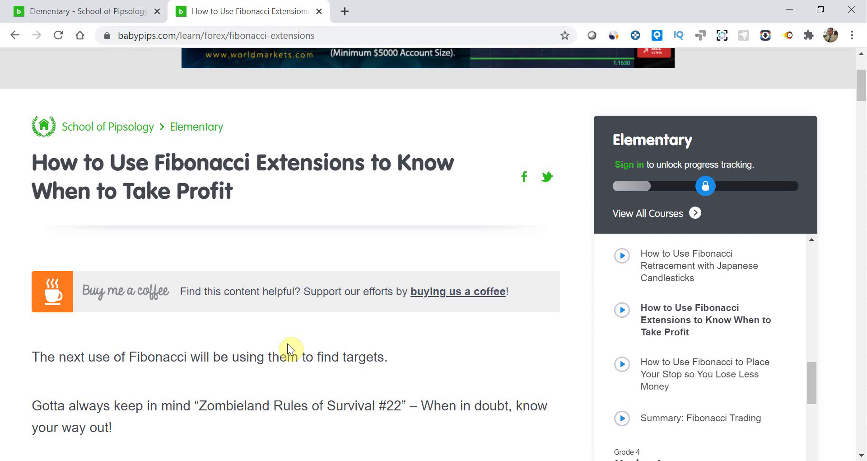
scroll(287, 344, "down", 1)
scroll(287, 343, "down", 2)
scroll(287, 344, "down", 5)
scroll(287, 345, "down", 8)
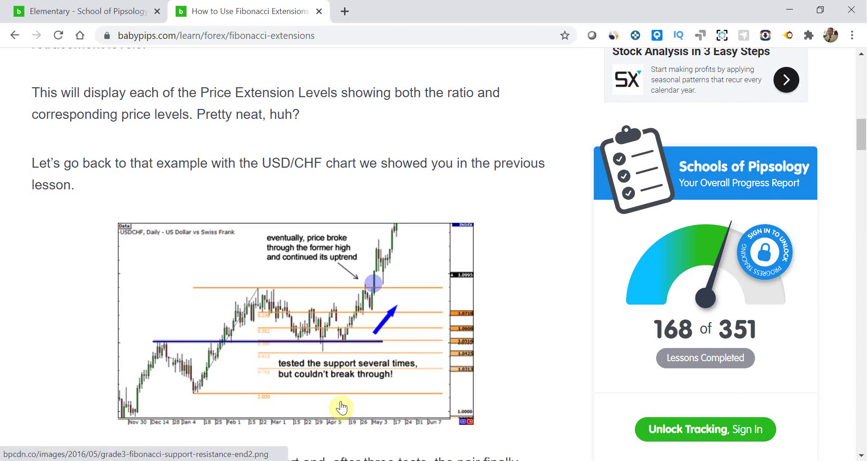
scroll(317, 393, "down", 4)
scroll(313, 389, "down", 3)
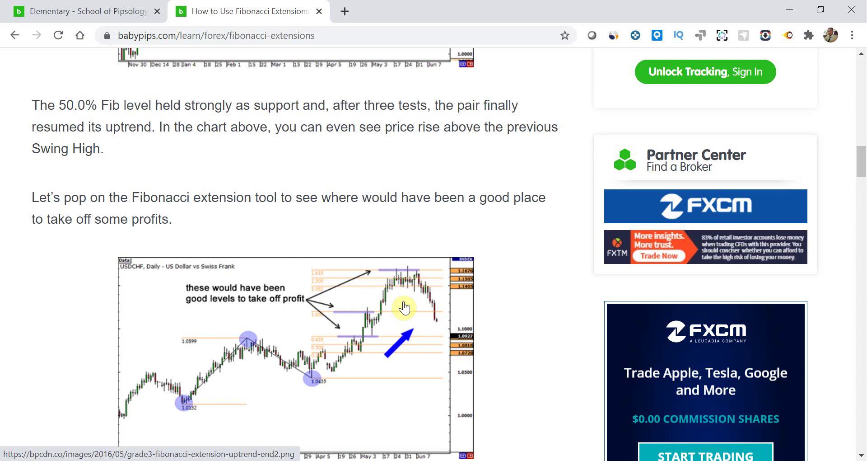
scroll(404, 307, "down", 3)
scroll(404, 307, "down", 2)
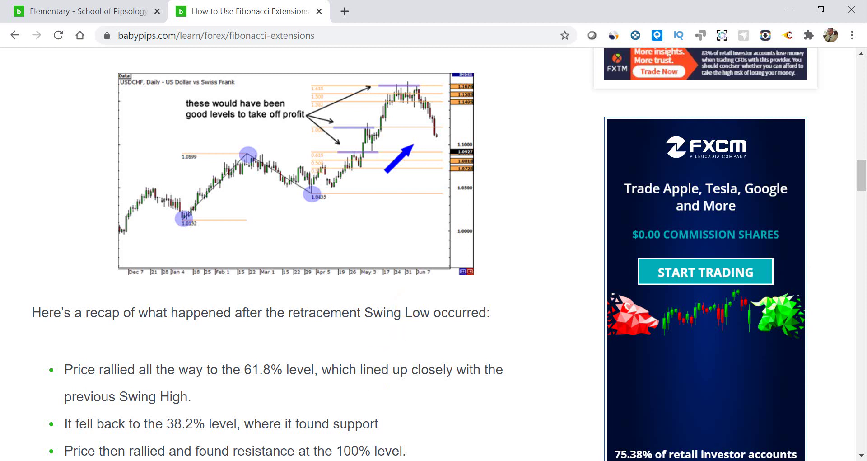
Switch to the USDCAD H4 chart in MetaTrader 4 and compress its price scale vertically
key("alt+Tab")
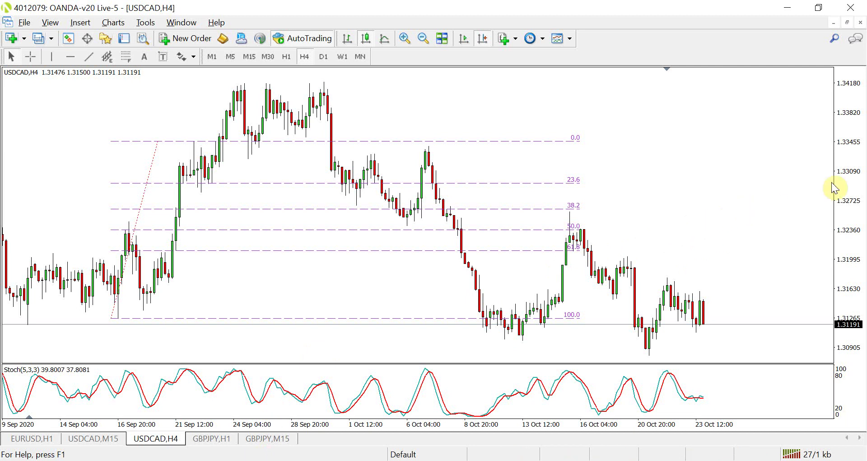
left_click_drag(841, 156, 850, 176)
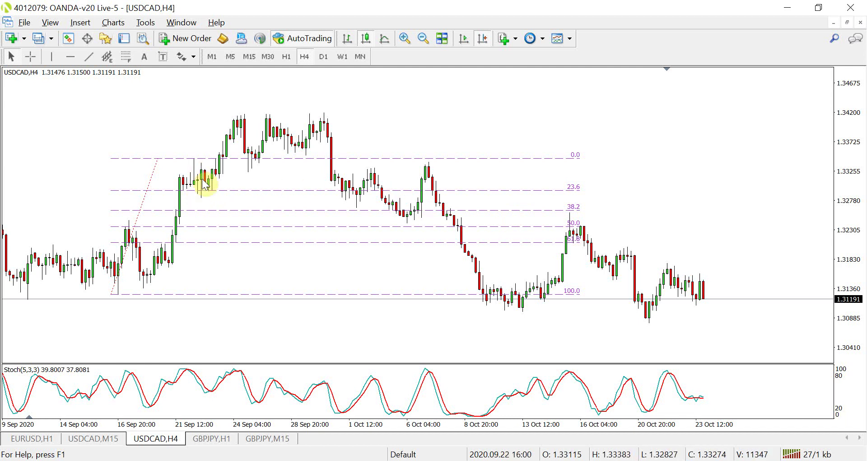
Select the Vertical Line tool from the line studies toolbar
mouse_move(208, 192)
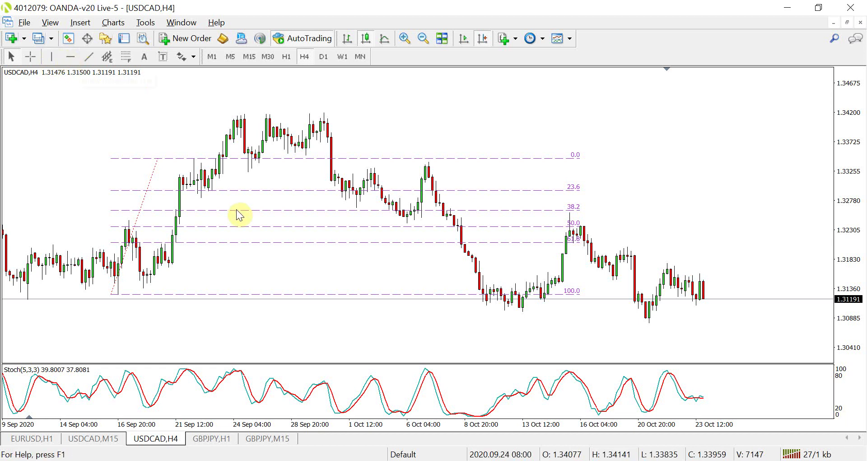
left_click(52, 57)
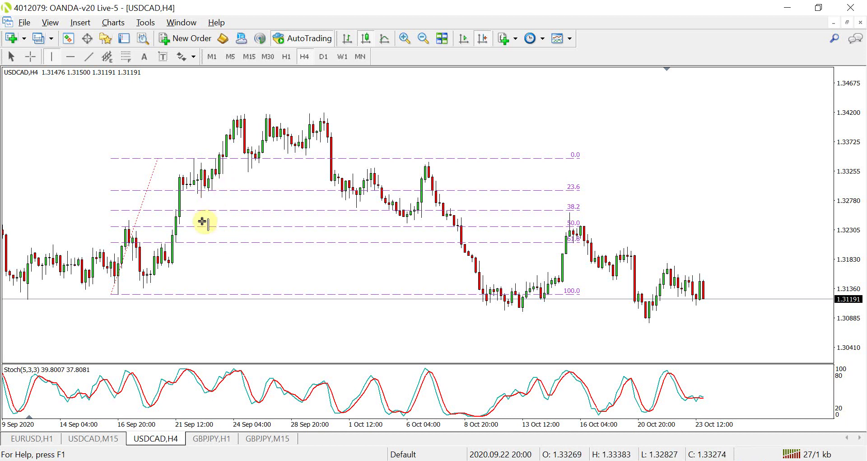
Place a vertical line at the 2020.09.23 04:00 candle on the USDCAD H4 chart
left_click(212, 186)
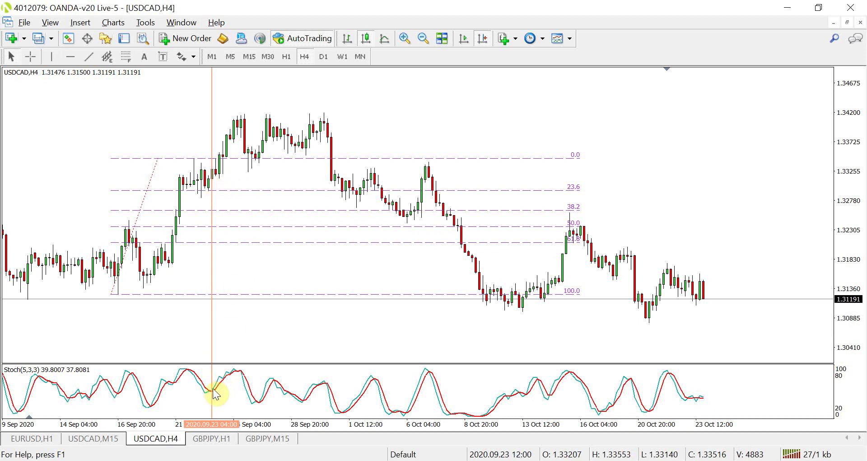
mouse_move(209, 395)
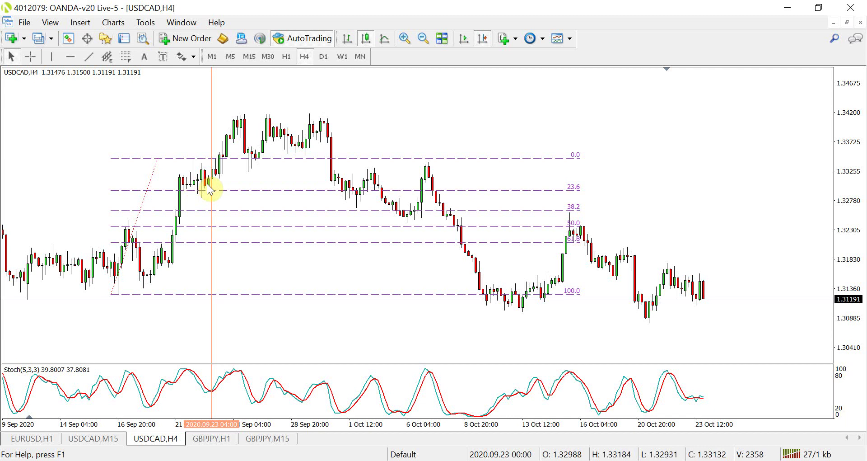
mouse_move(193, 378)
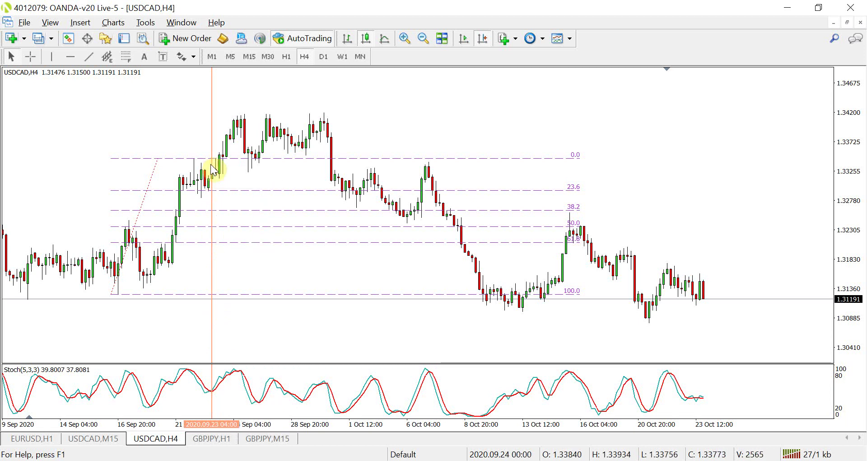
Draw a horizontal price line at 1.33253 across the USDCAD H4 chart
left_click(71, 56)
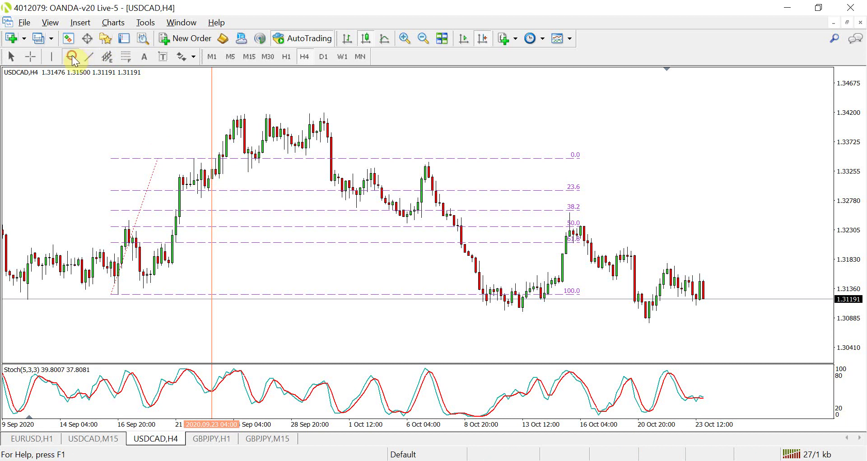
left_click(219, 171)
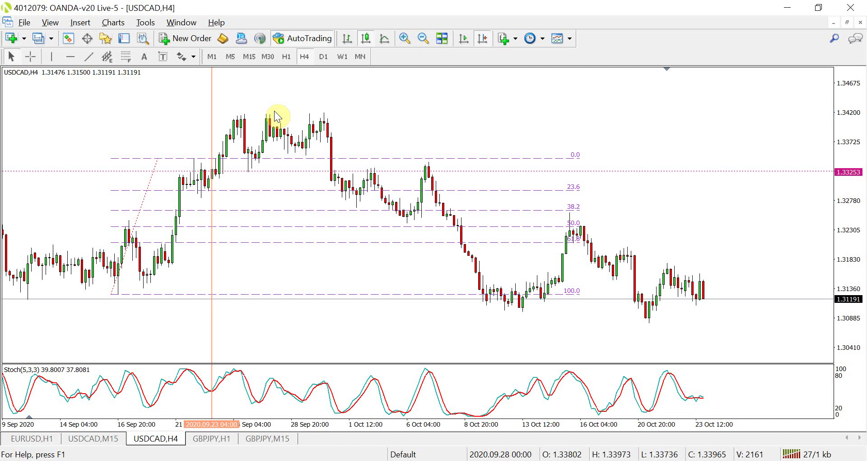
left_click(211, 84)
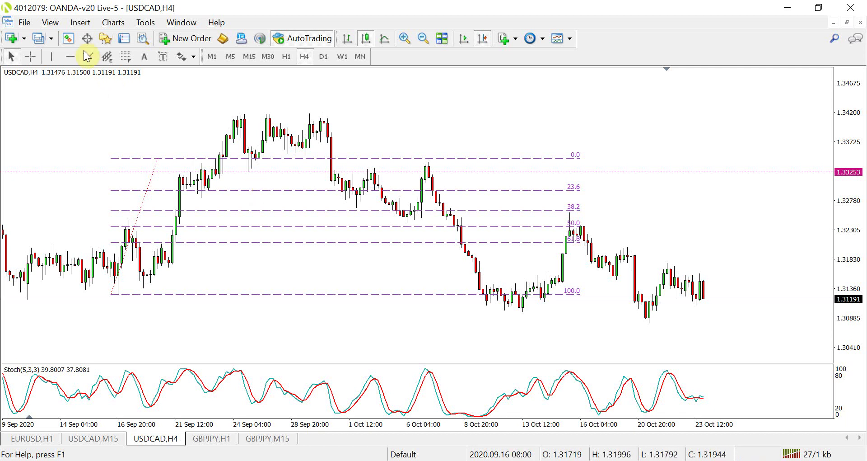
Choose Insert > Fibonacci > Expansion to arm the Fibonacci Expansion tool
left_click(75, 26)
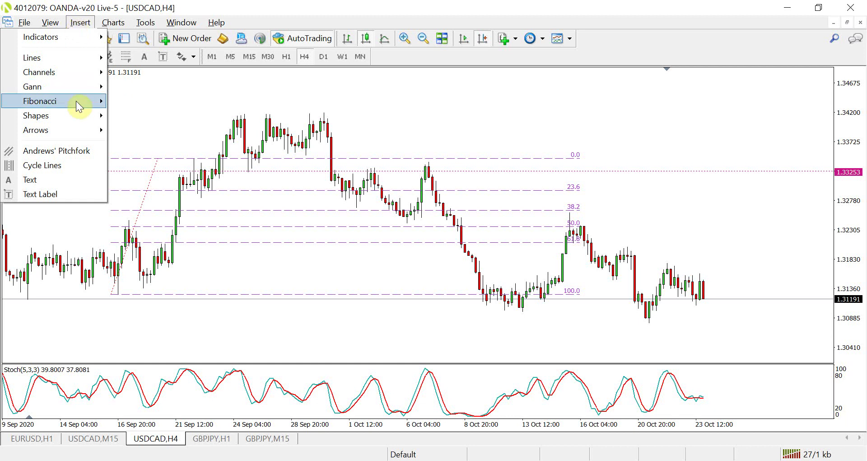
mouse_move(76, 102)
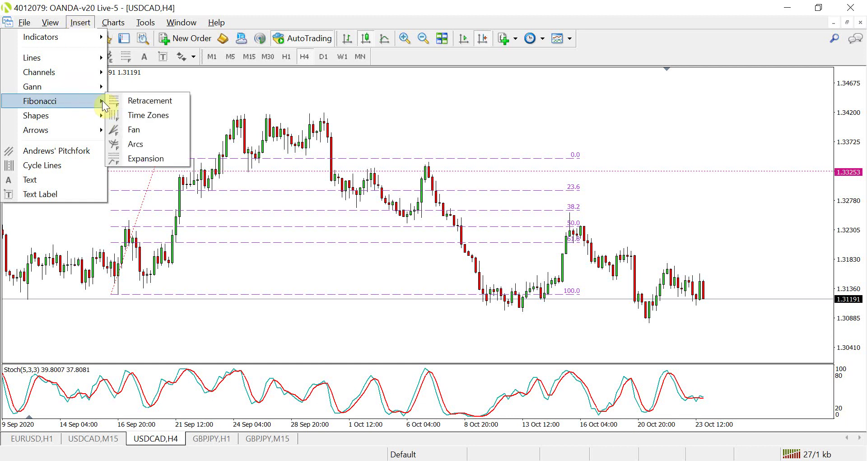
left_click(145, 159)
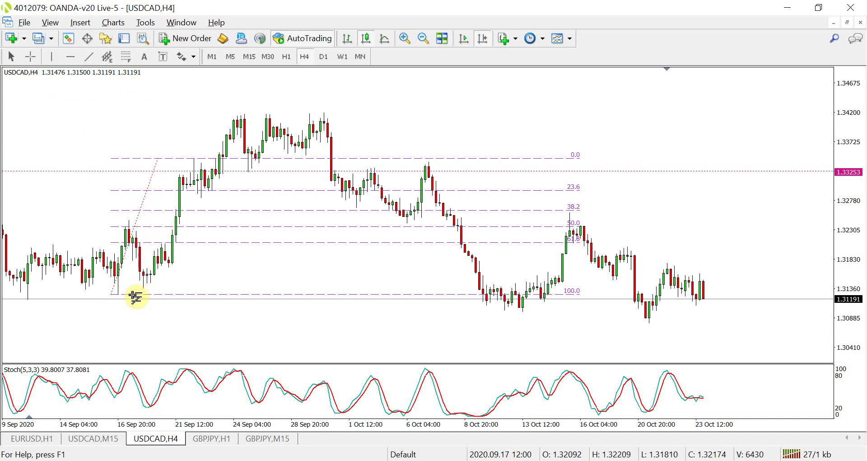
Draw the expansion from the September swing low, adjust an anchor, and compress the scale to show FE 161.8
mouse_move(129, 296)
left_mouse_down()
mouse_move(178, 222)
mouse_move(178, 196)
mouse_move(196, 160)
left_mouse_up()
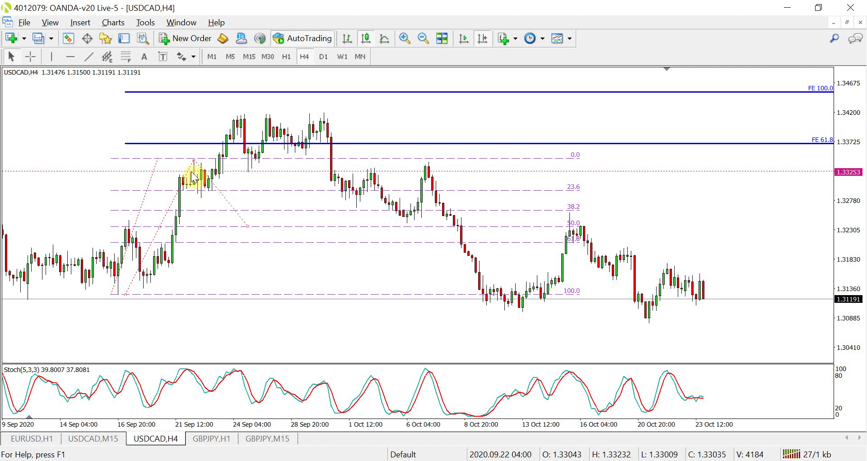
left_click_drag(247, 232, 202, 196)
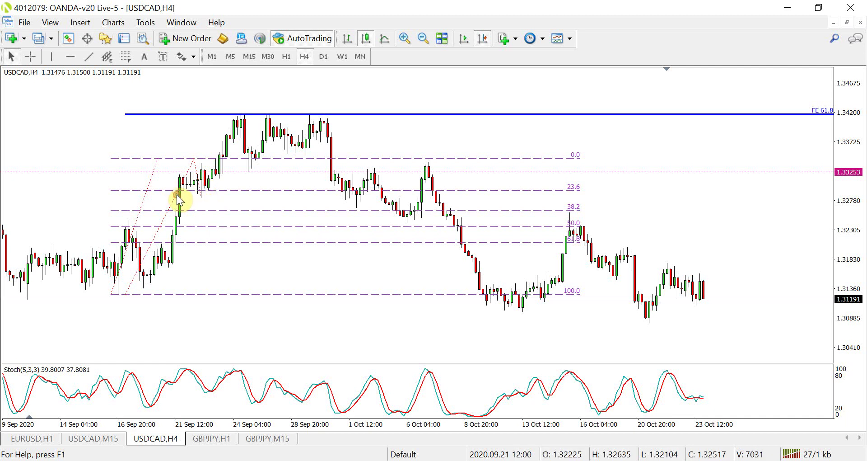
left_click_drag(851, 108, 865, 193)
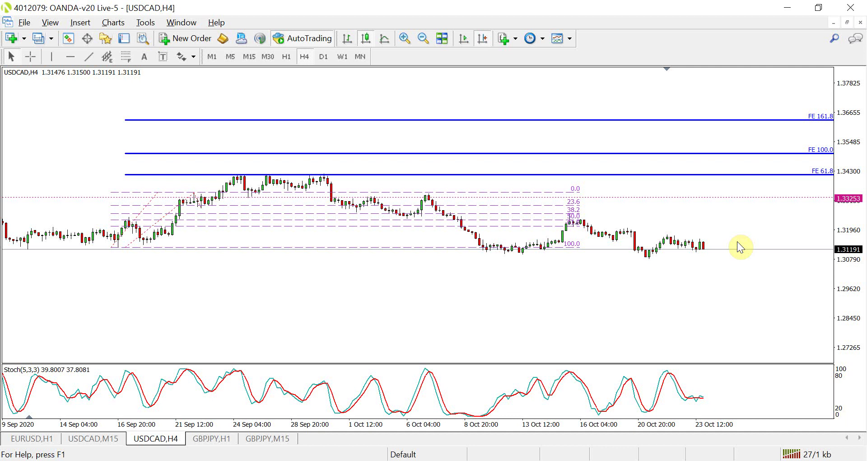
Stretch the USDCAD price axis so candles and retracement levels fill the chart height
left_click_drag(849, 128, 849, 132)
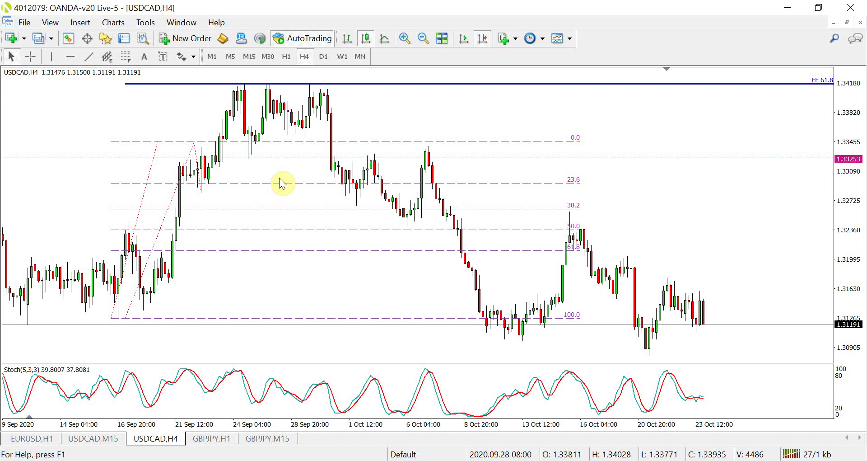
Compress the price axis until FE 100.0 and FE 161.8 appear above the late-September highs
left_click(852, 107)
left_click_drag(851, 107, 858, 189)
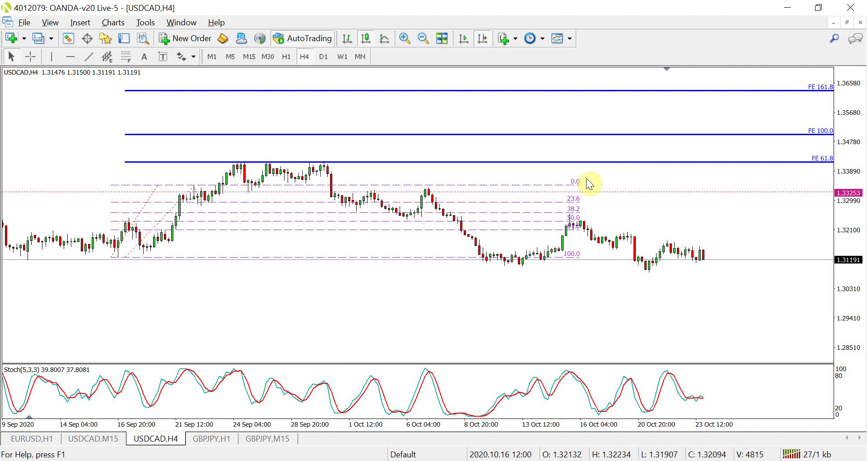
Stretch the price scale so the 24 September high near 1.3414 sits just beneath FE 61.8
left_click_drag(843, 111, 851, 90)
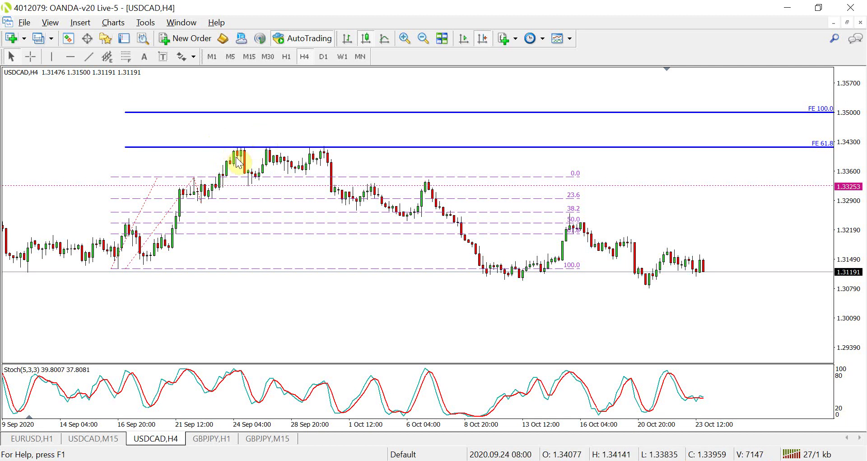
mouse_move(237, 161)
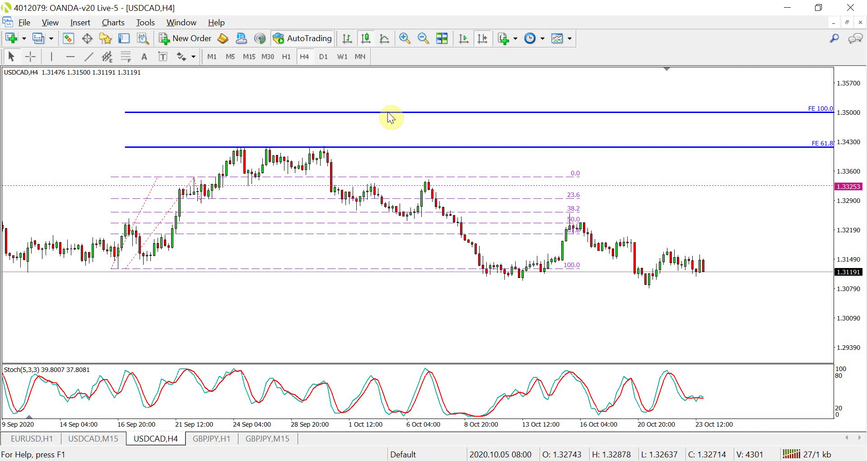
Compress the price scale to bring FE 161.8, near 1.364, into view above FE 100.0
scroll(391, 115, "down", 2)
scroll(451, 106, "up", 3)
left_click_drag(850, 119, 853, 179)
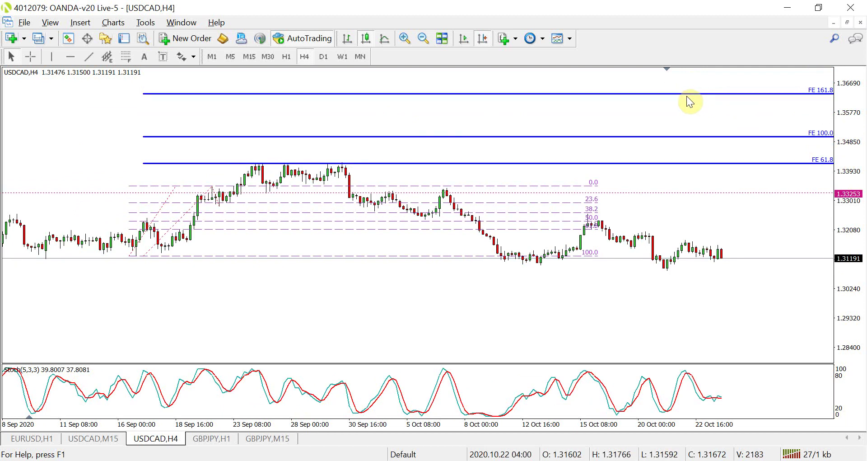